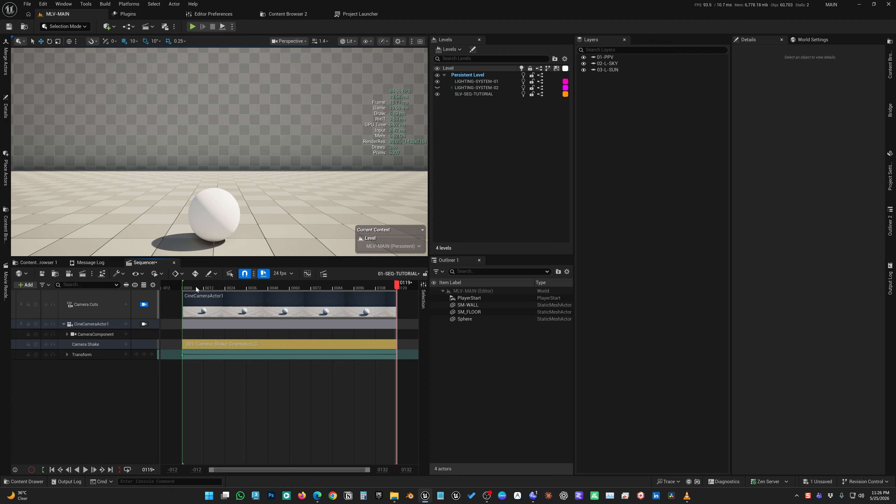
Step: Queue 01-SEQ-TUTORIAL for movie rendering and apply the LUMEN-HQ preset to its job, discarding the unsaved configuration
drag(212, 286, 244, 285)
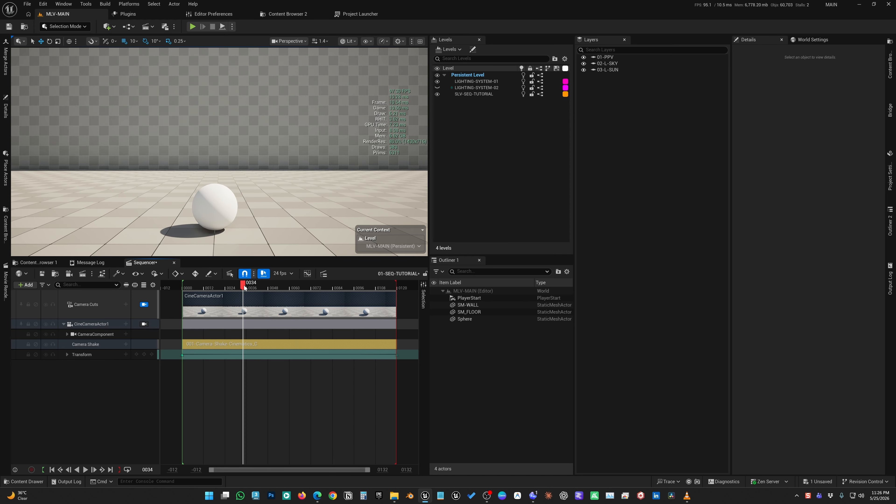
click(83, 276)
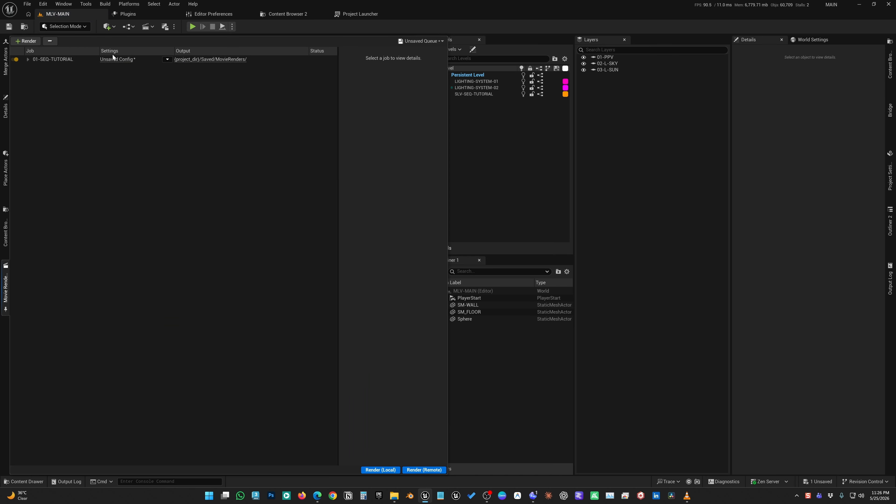
click(114, 61)
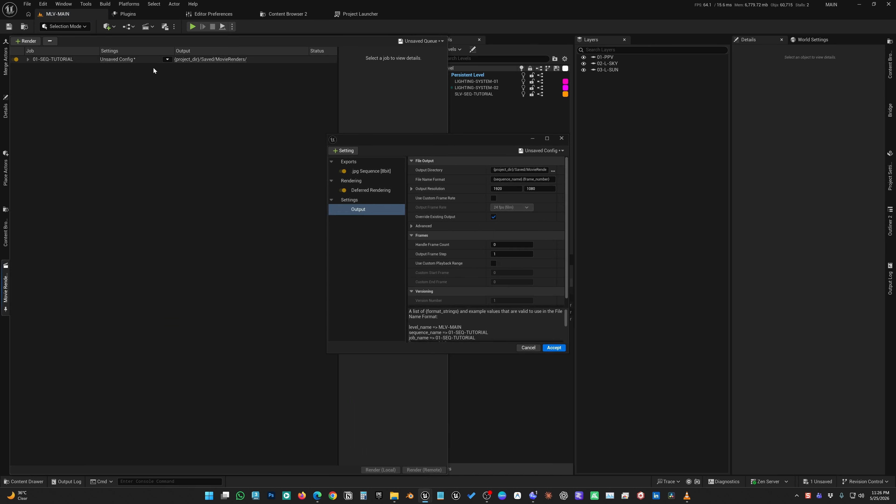
click(541, 151)
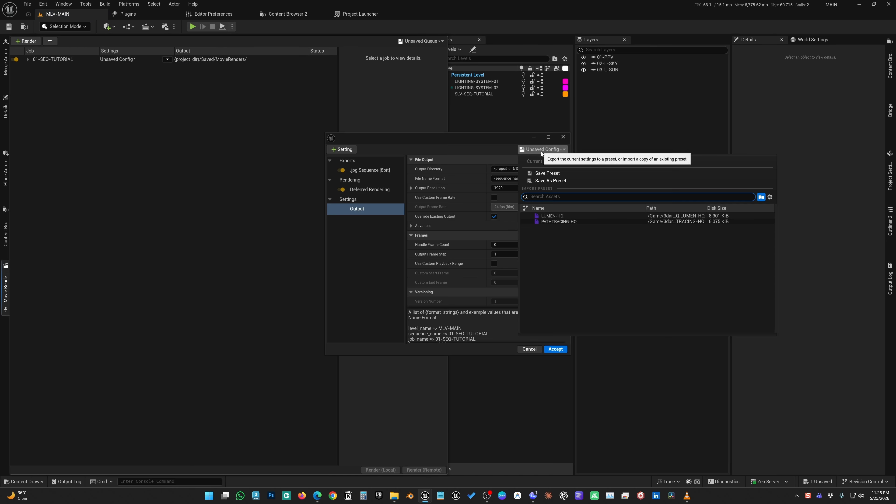
click(554, 217)
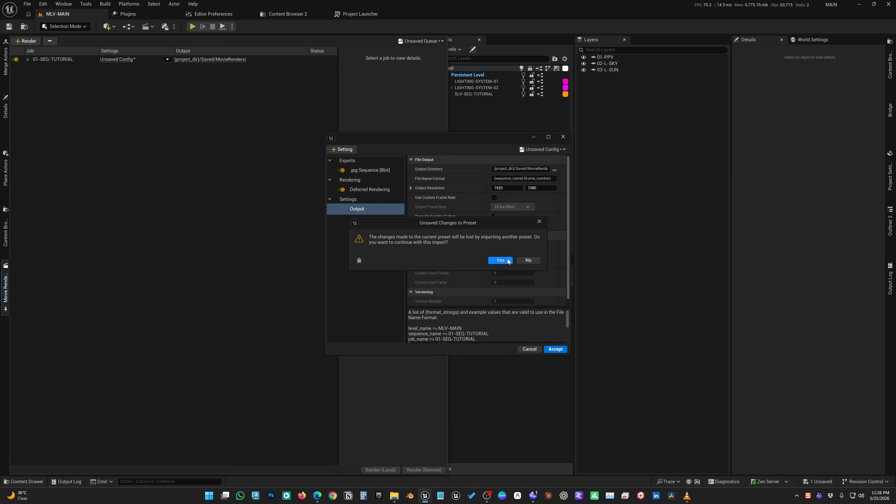
click(504, 263)
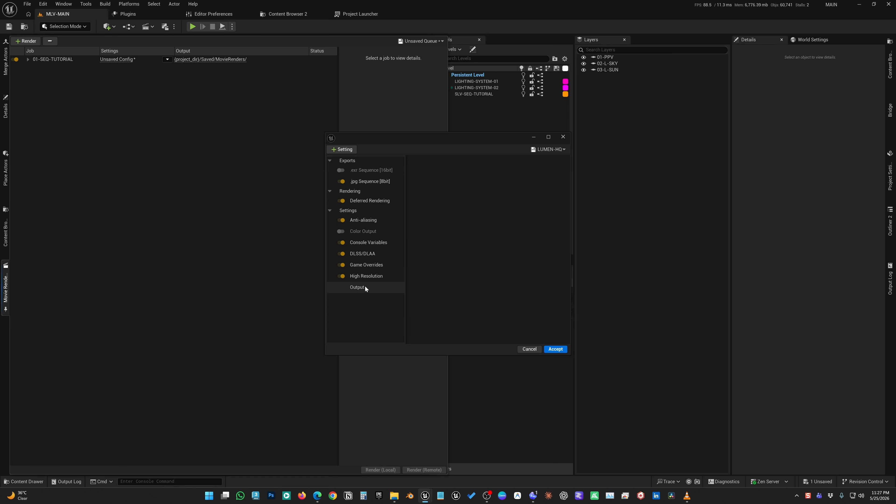
click(550, 349)
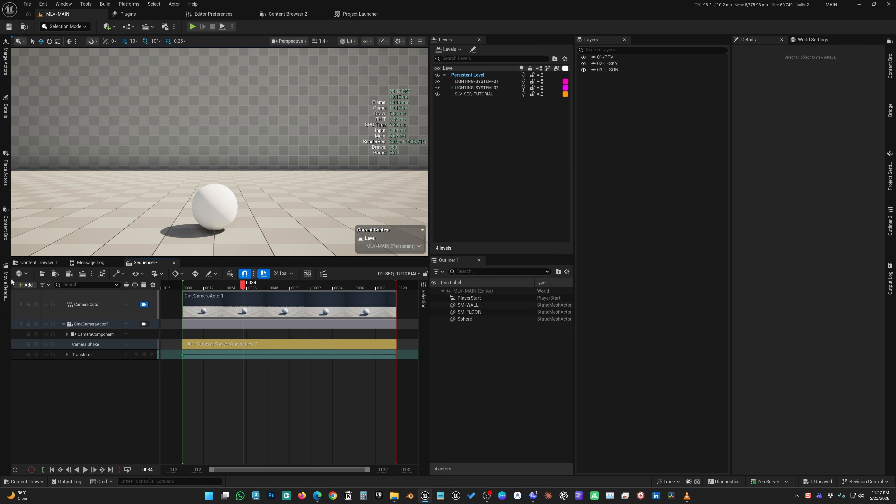
Step: Switch the LUMEN-HQ job's export from 8-bit JPG to 16-bit EXR and enable Color Output
click(6, 286)
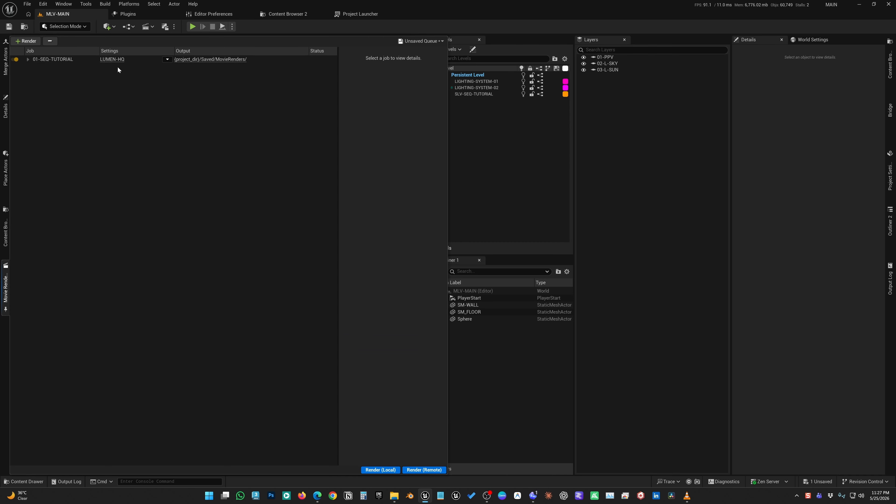
click(112, 59)
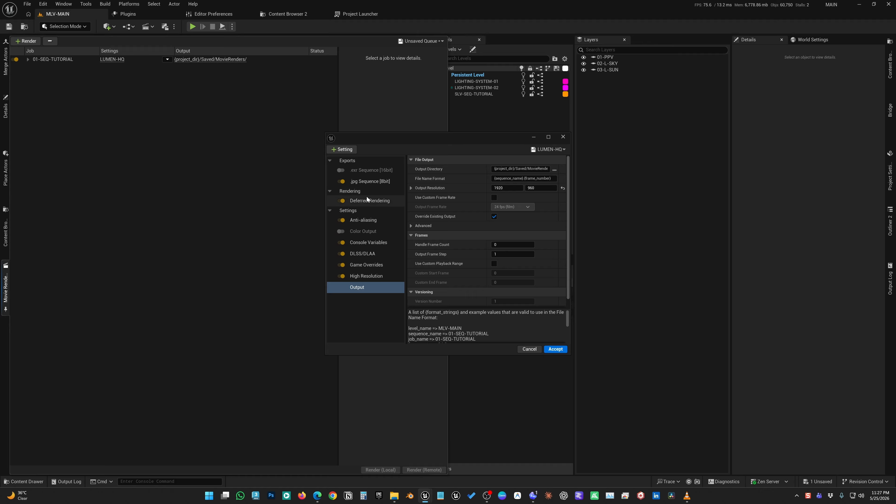
click(342, 183)
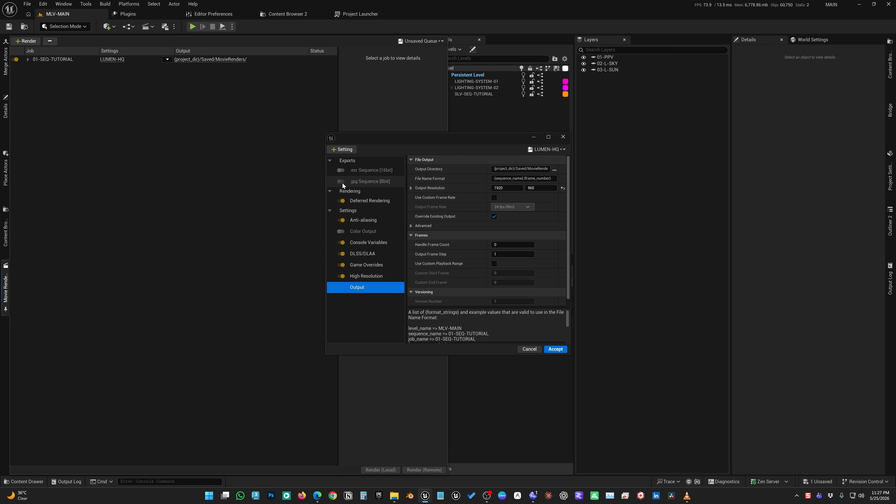
click(342, 170)
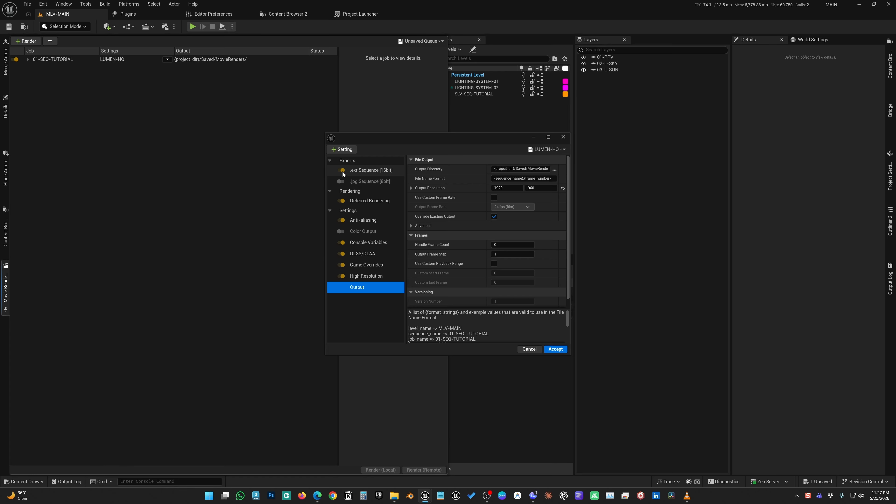
click(341, 232)
Step: Examine the OCIO configuration and color transforms of Color Output, and close the job settings without accepting
click(367, 233)
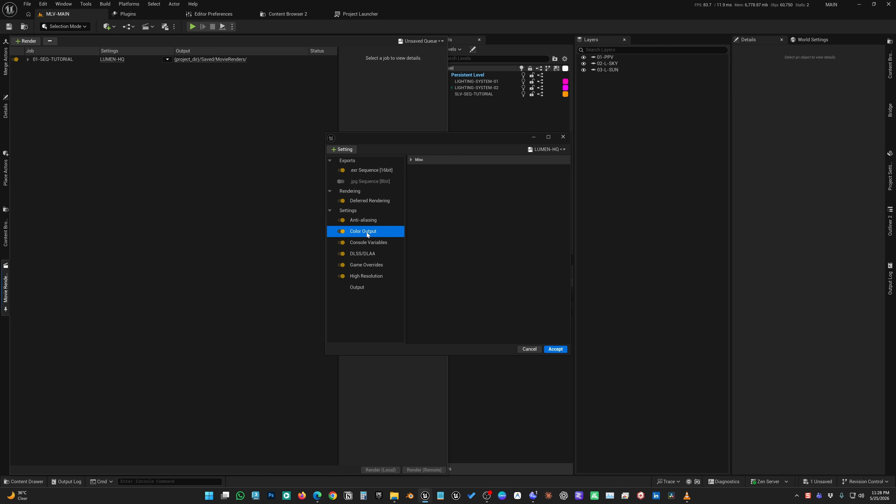
click(411, 160)
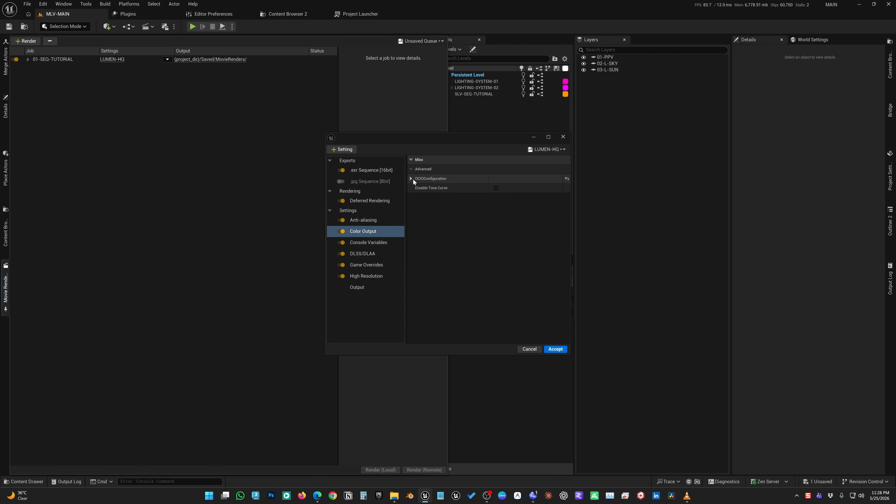
click(411, 179)
click(416, 198)
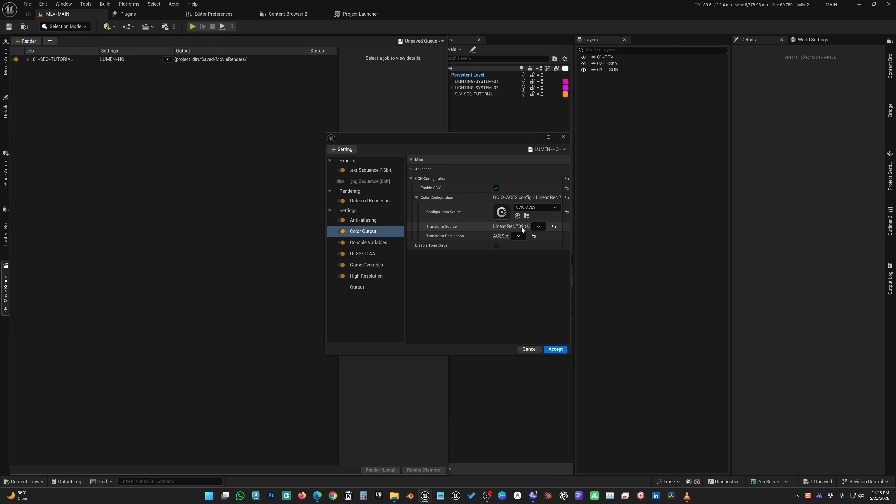
click(341, 231)
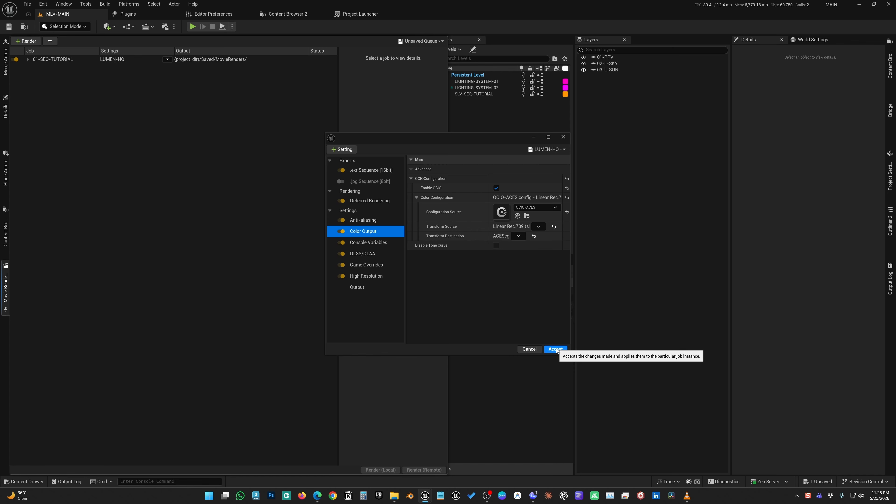
click(411, 178)
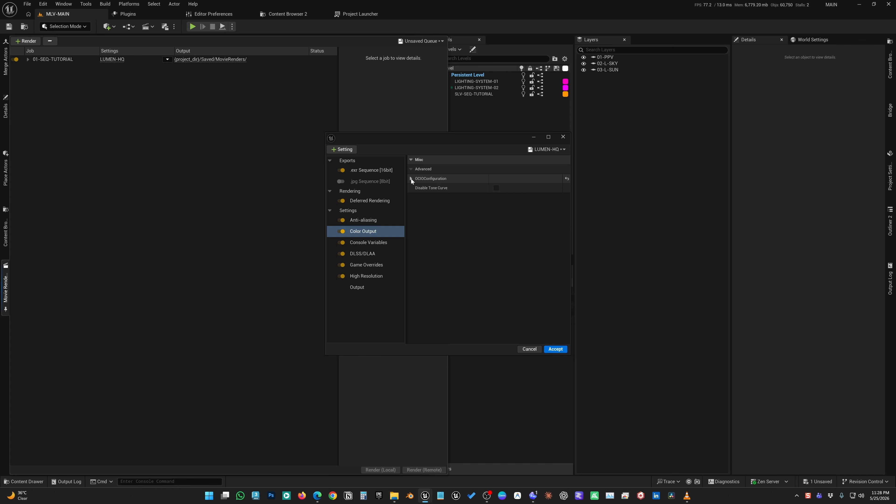
click(562, 137)
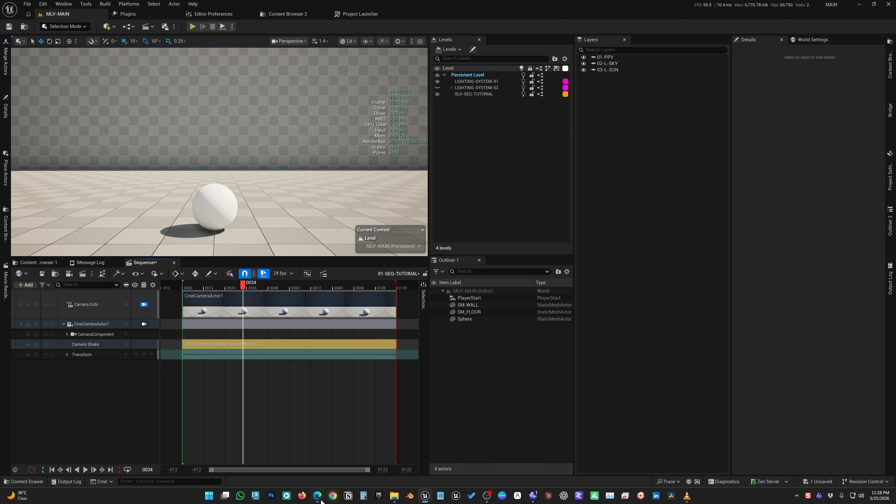
Step: Import the PATHTRACING-HQ preset into the 01-SEQ-TUTORIAL job's render settings
mouse_move(318, 501)
click(83, 274)
click(112, 59)
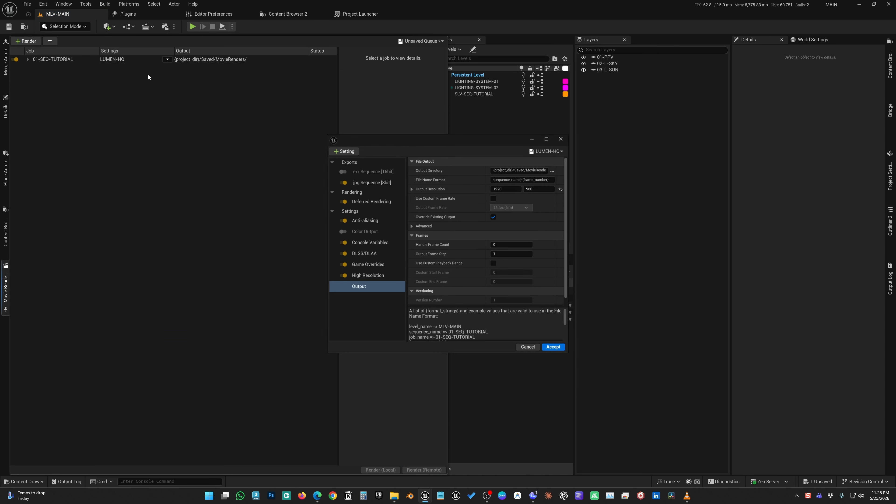
click(547, 149)
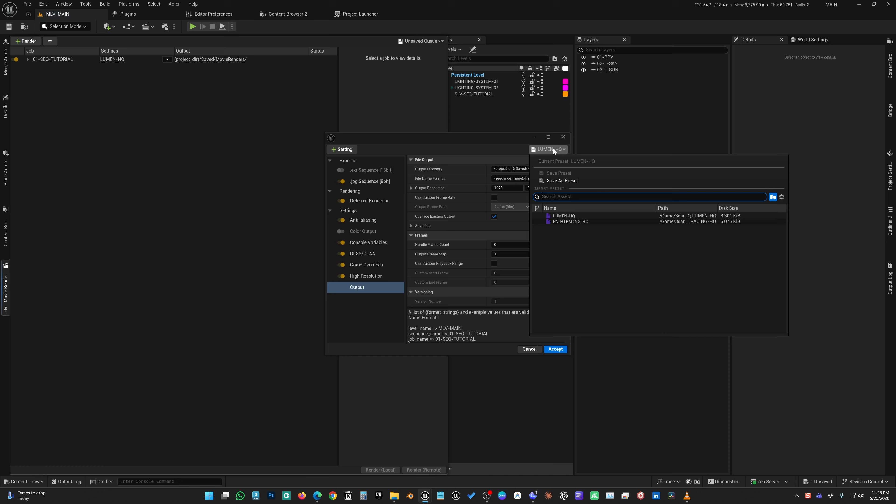
click(563, 222)
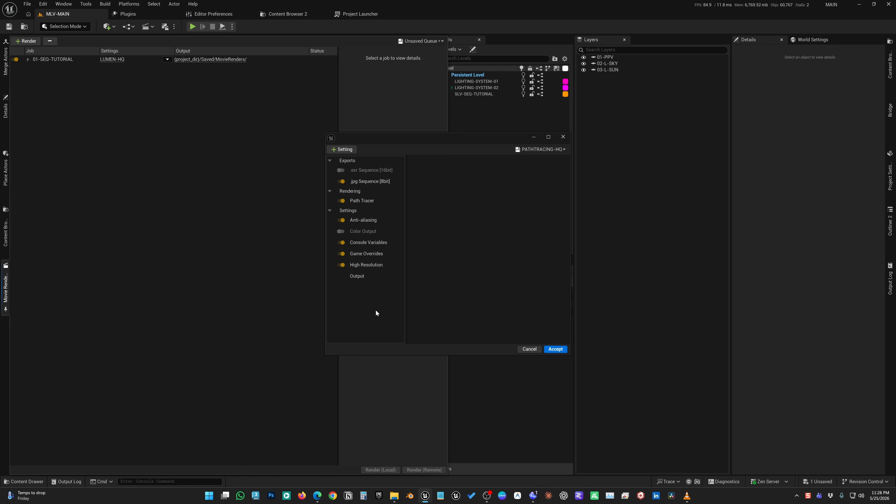
Step: Disable the JPG export in the PATHTRACING-HQ settings, enable 16-bit EXR and Color Output, and show the color settings
click(343, 180)
click(342, 172)
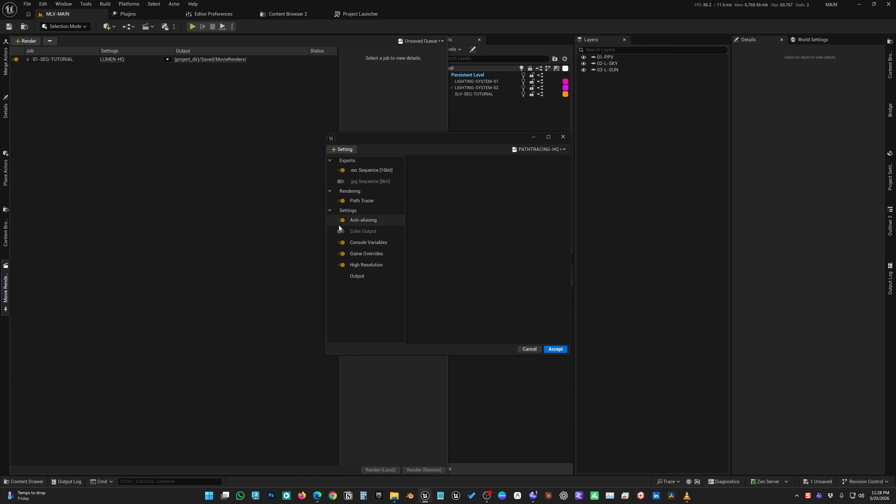
click(340, 231)
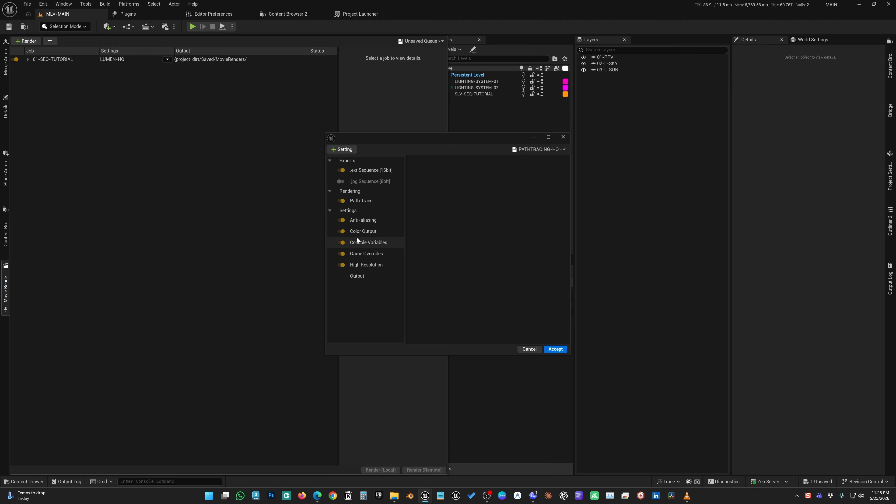
click(365, 232)
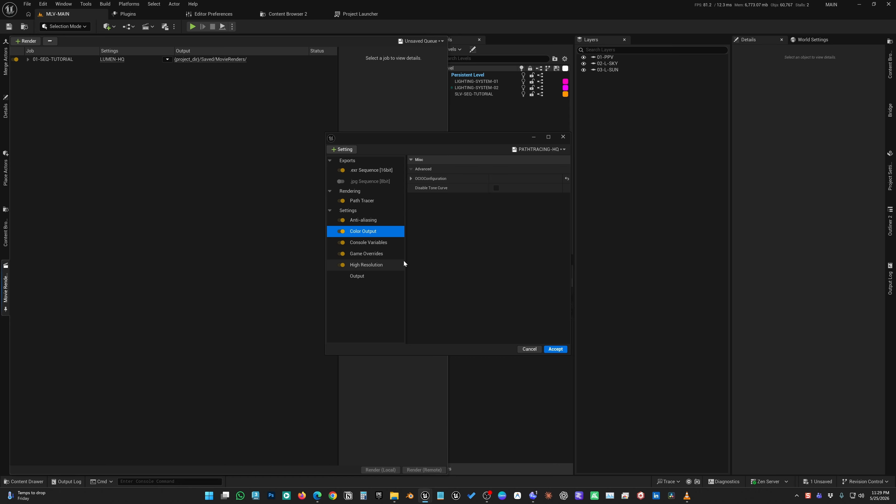
Step: Re-import the LUMEN-HQ preset, view its Console Variables settings, and cancel the job settings
click(525, 153)
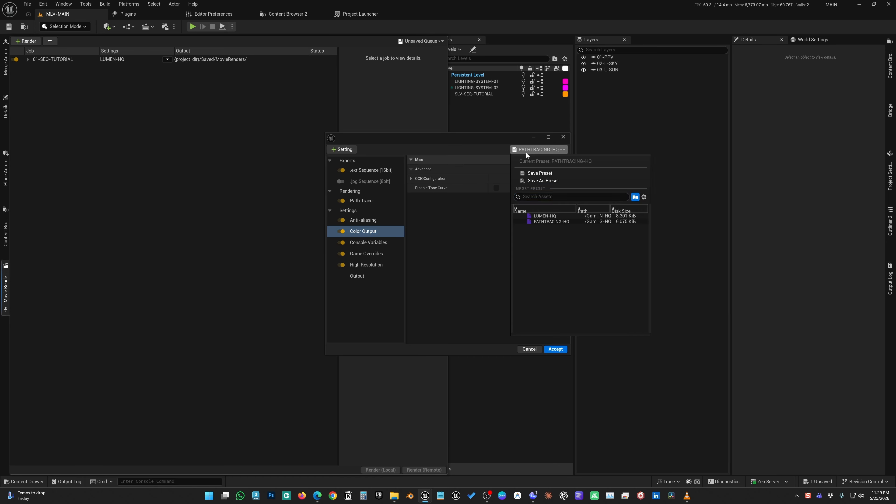
click(538, 217)
click(500, 260)
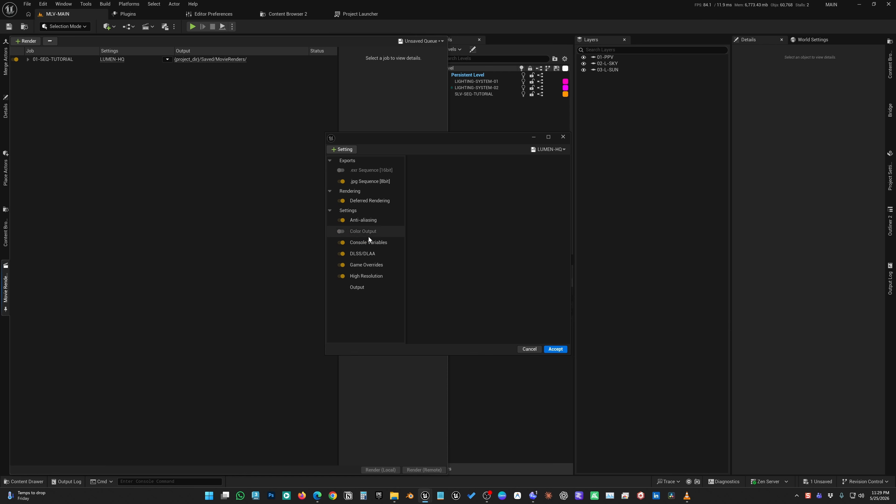
click(360, 244)
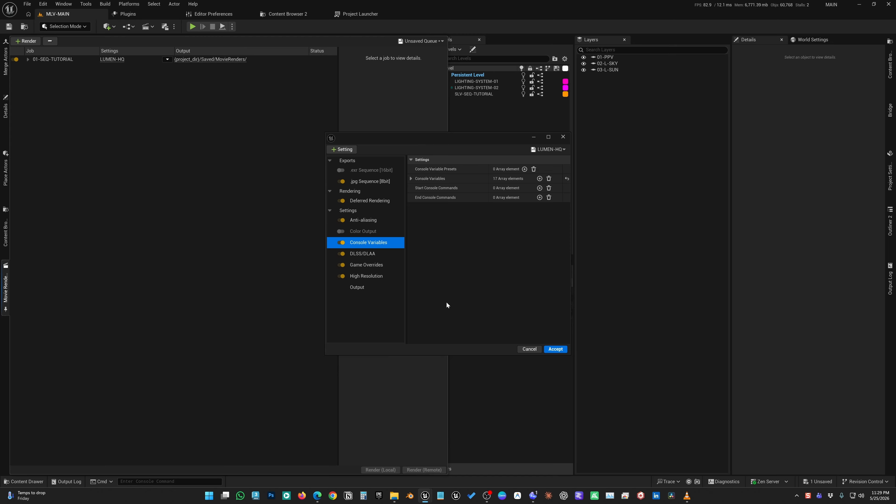
click(532, 349)
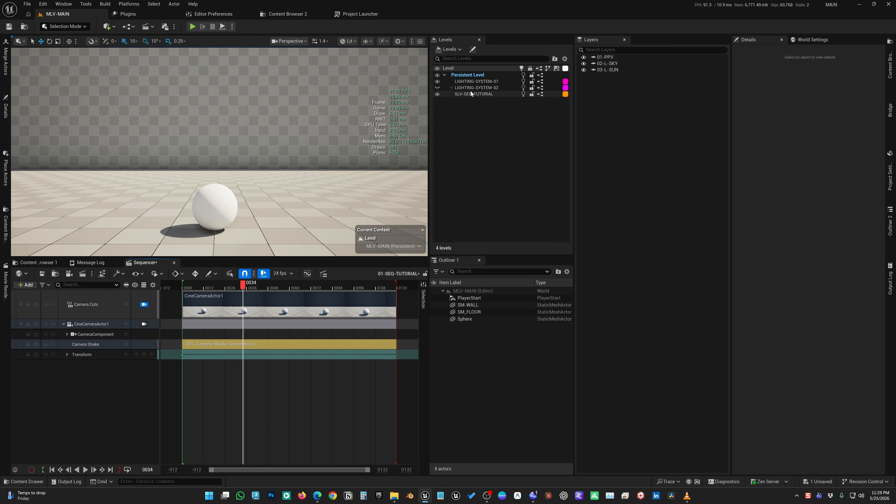
Step: Make LIGHTING-SYSTEM-01 the current level and override the Motion Blur amount of its PPV-Basic volume with 0
double_click(476, 81)
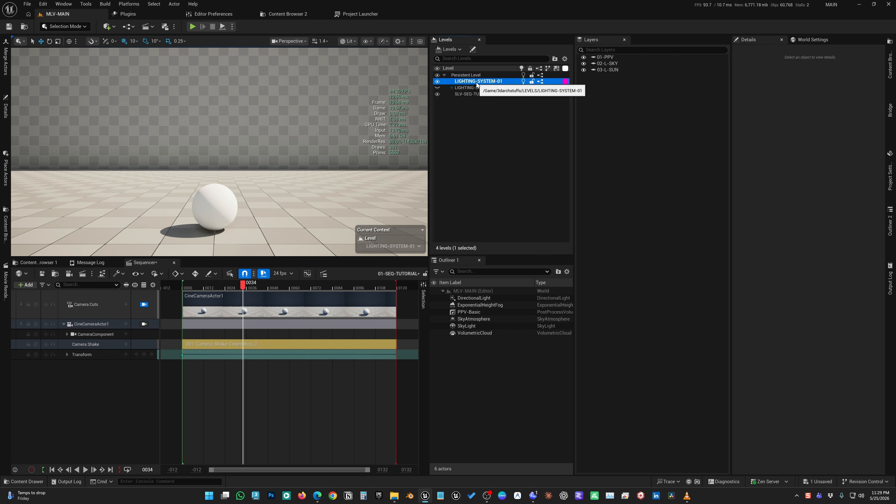
click(466, 313)
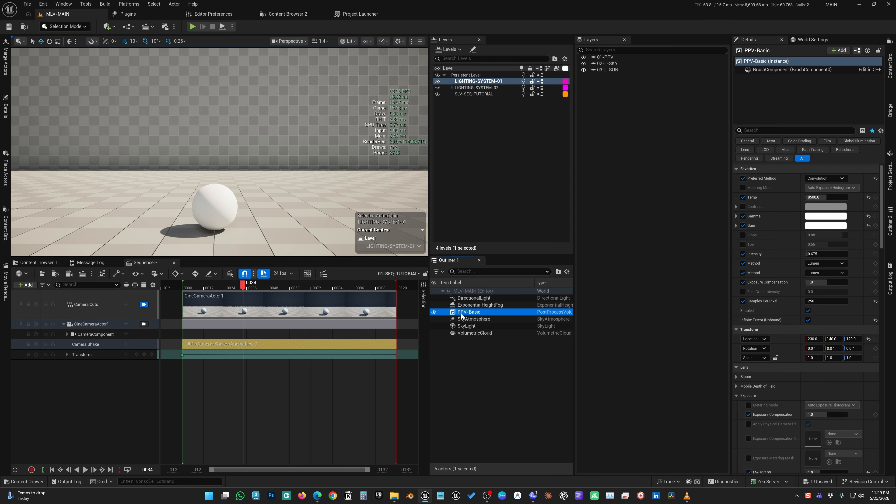
scroll(790, 317, down, 15)
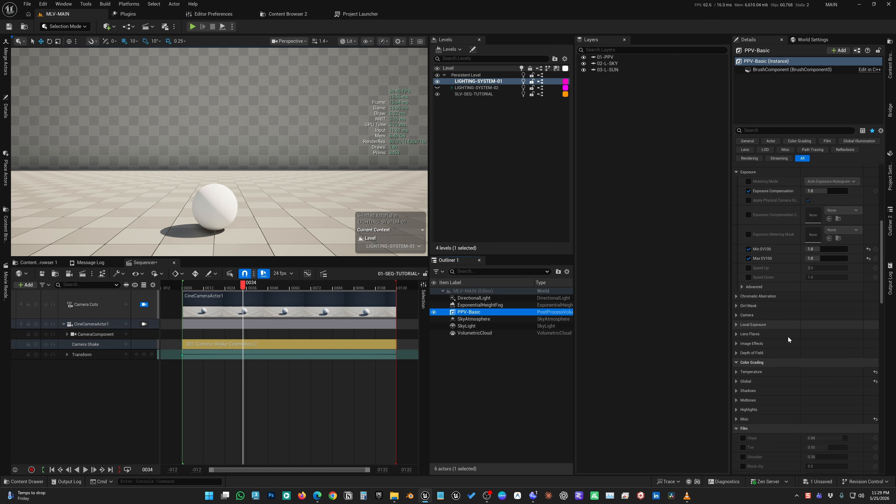
scroll(773, 354, down, 10)
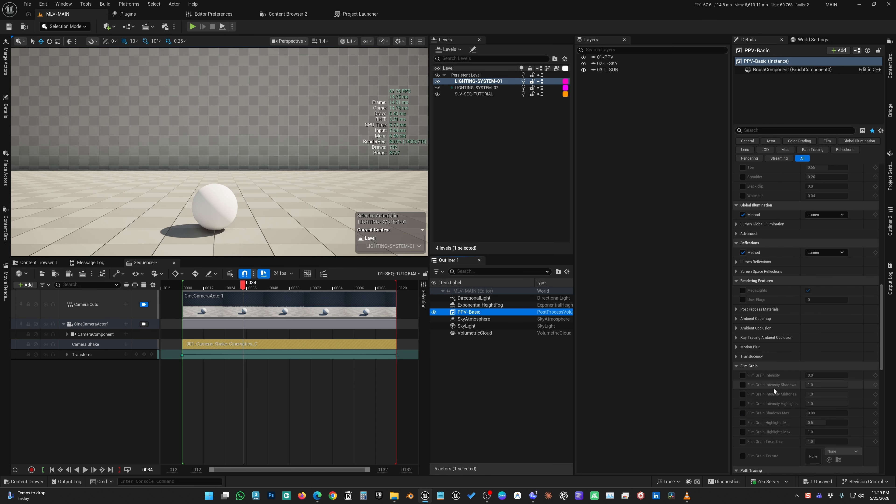
click(742, 336)
click(749, 345)
click(822, 345)
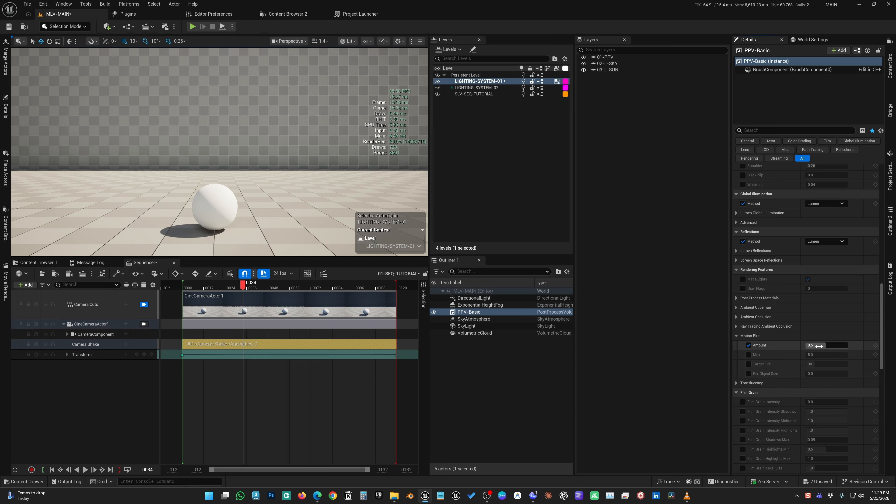
key(BackSpace)
text(.0)
key(Return)
Step: Reset the Motion Blur amount of PPV-Basic to its default and turn off its override
click(792, 344)
click(868, 345)
click(748, 345)
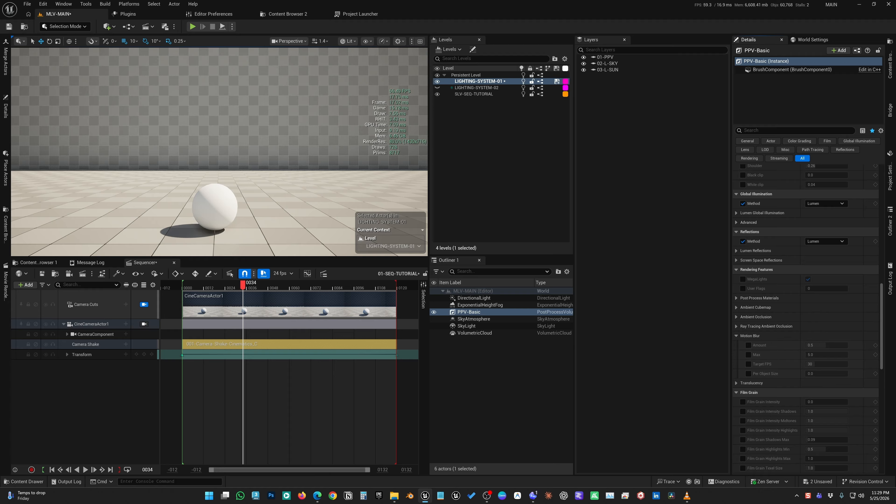
Step: Expand the list of console variables in the 01-SEQ-TUTORIAL job's LUMEN-HQ settings to examine the motion blur entries
click(6, 286)
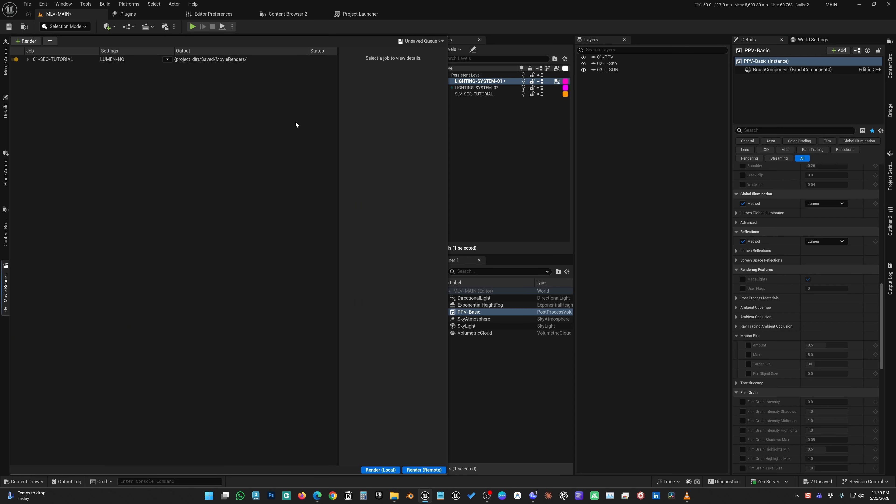
click(119, 60)
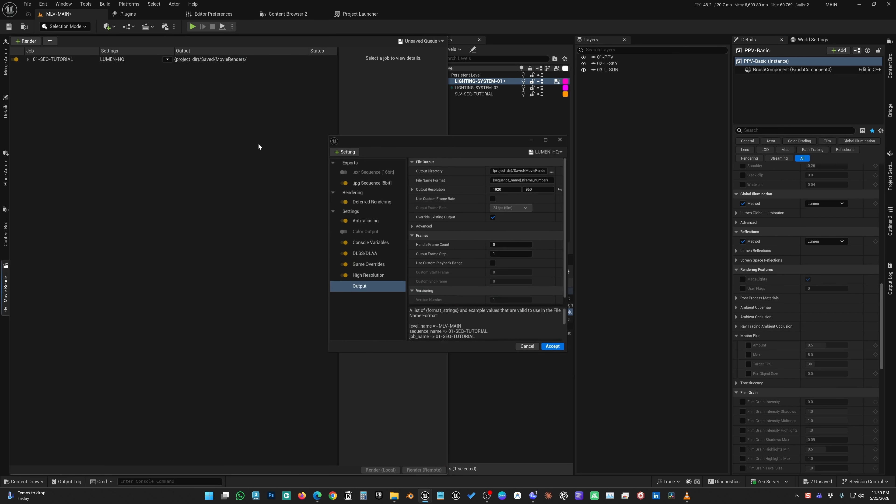
click(369, 244)
click(411, 179)
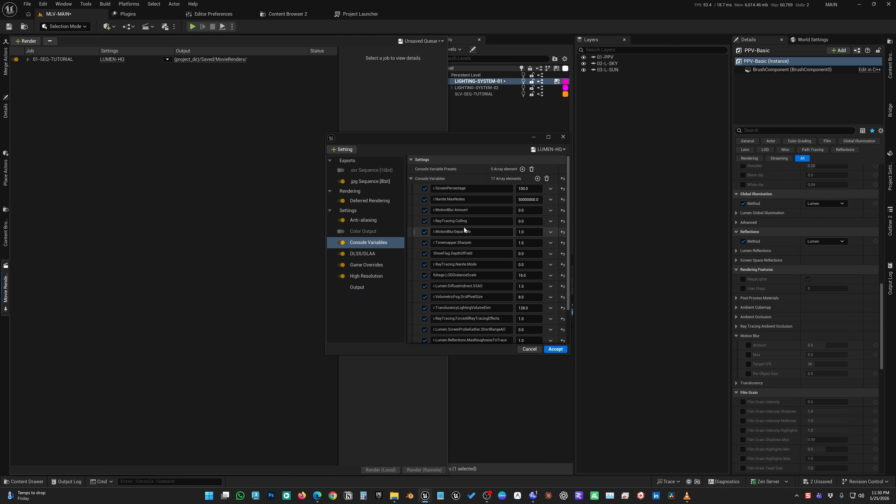